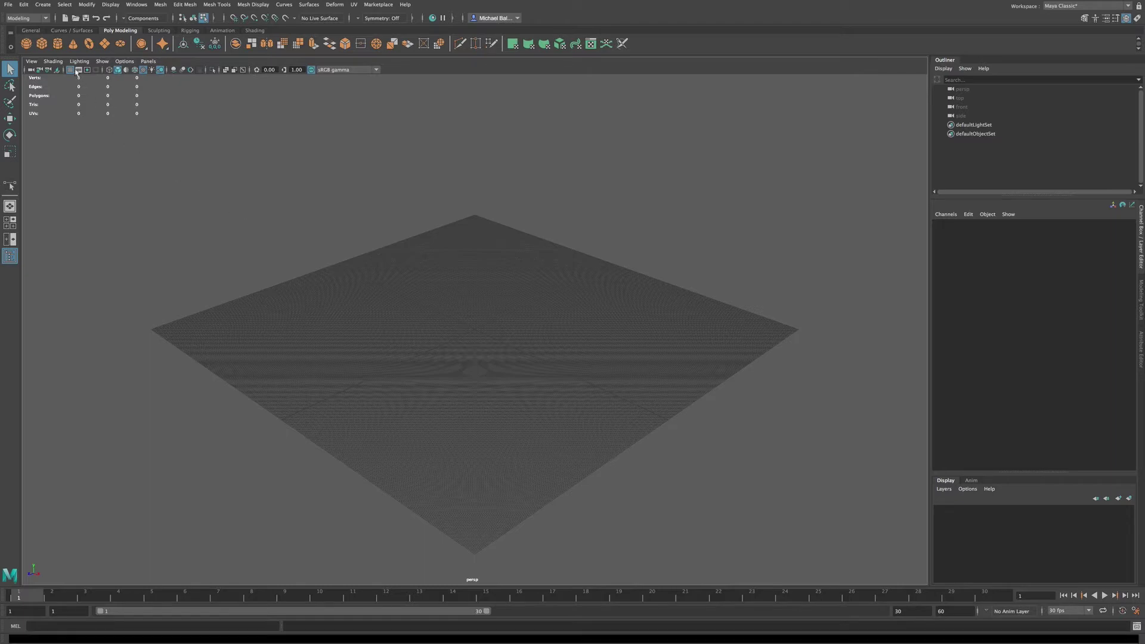
Step: Create a polygon plane and maximize the top view to look straight down on it
click(105, 44)
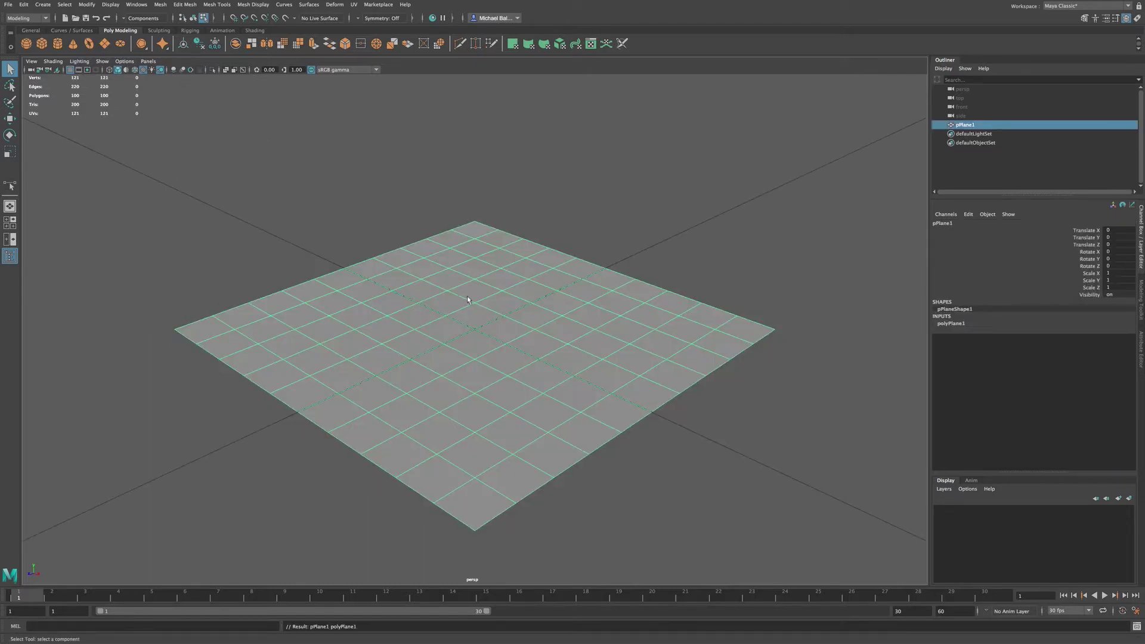
key(space)
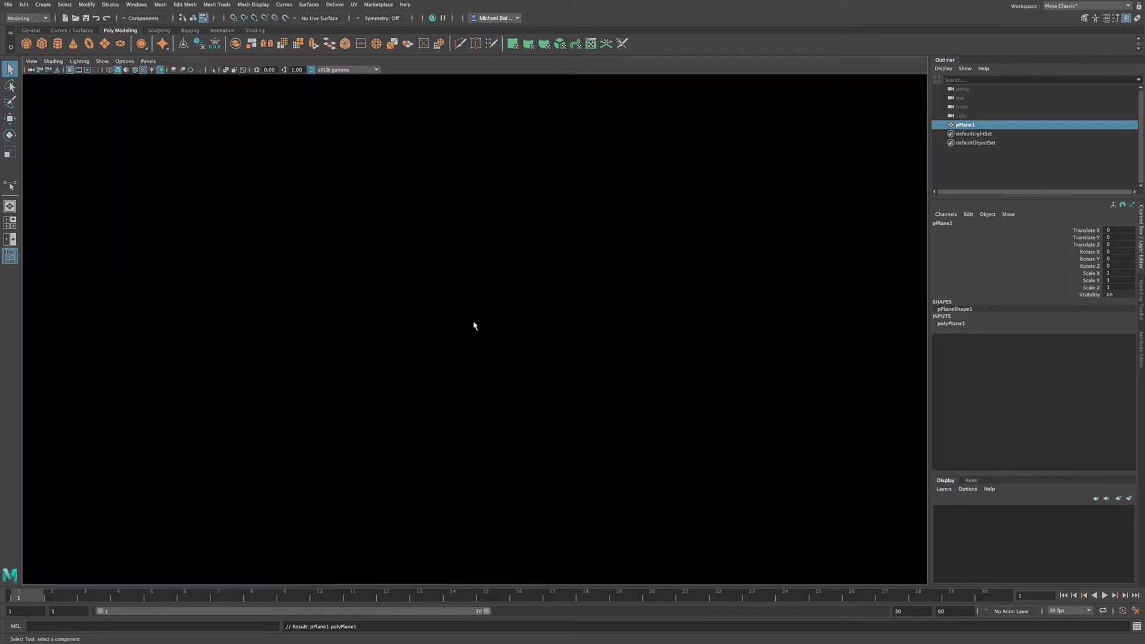
key(space)
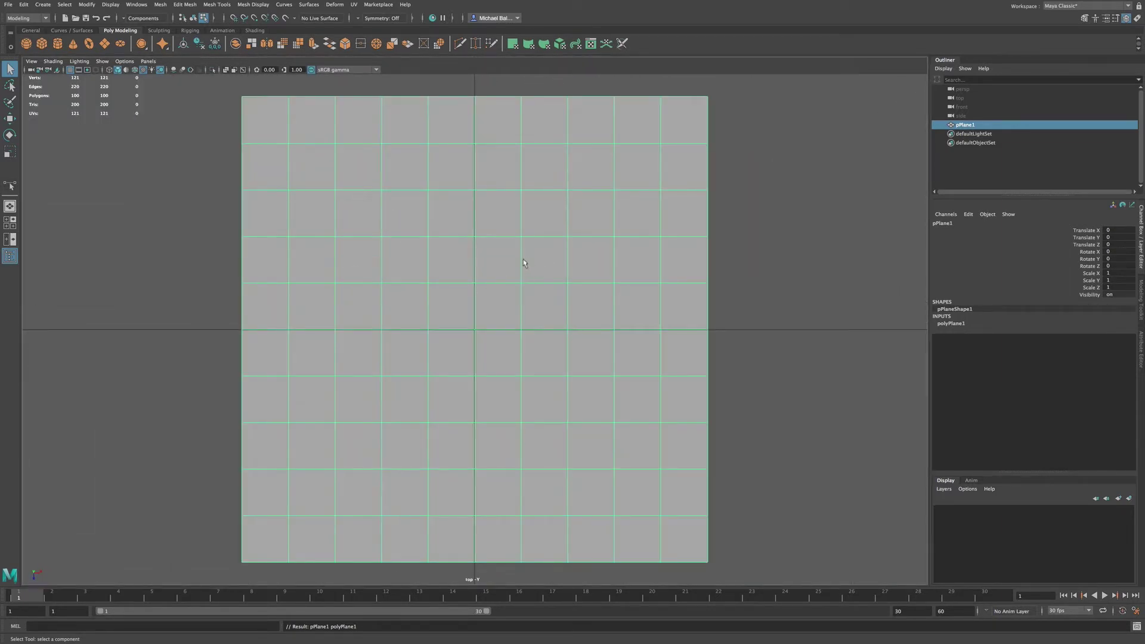
Step: Switch the plane to edge mode and select a single edge in its upper-right area
right_drag(518, 257, 521, 237)
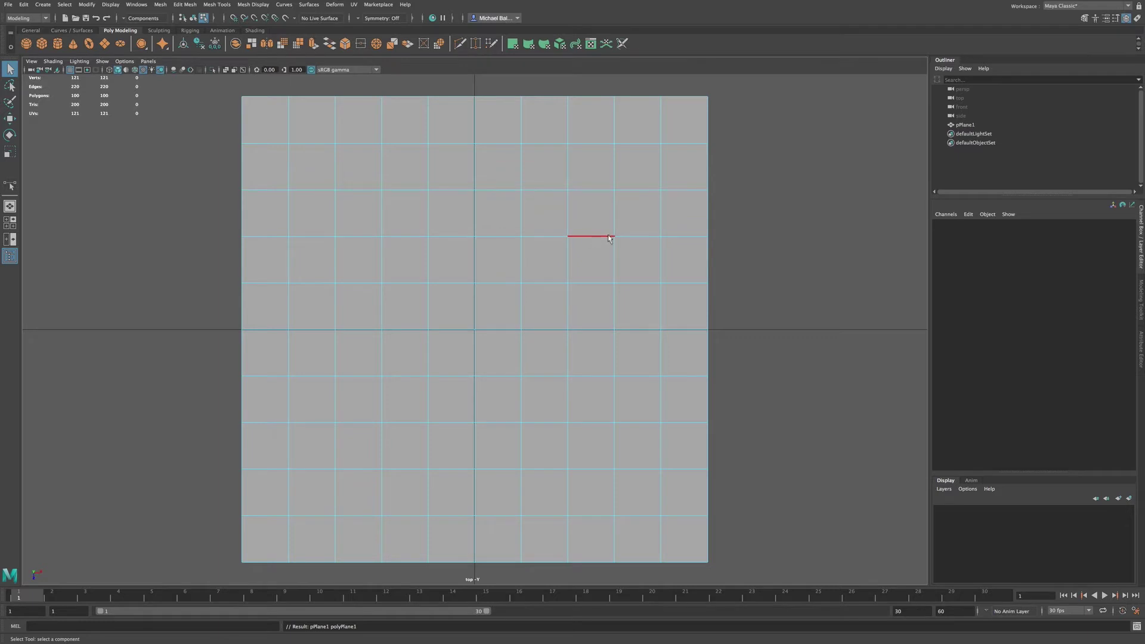
double_click(687, 236)
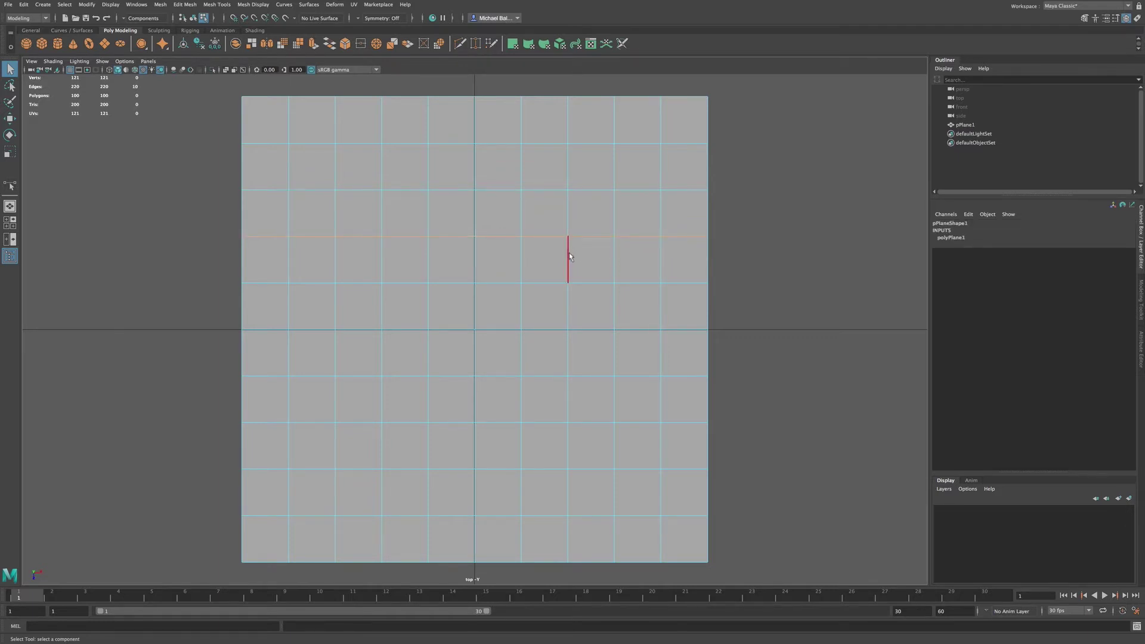
click(567, 252)
click(595, 281)
Step: Select one vertical edge and spin it backward (polySpinEdge1, Offset -1), after testing both spin directions
click(524, 262)
click(424, 253)
click(192, 4)
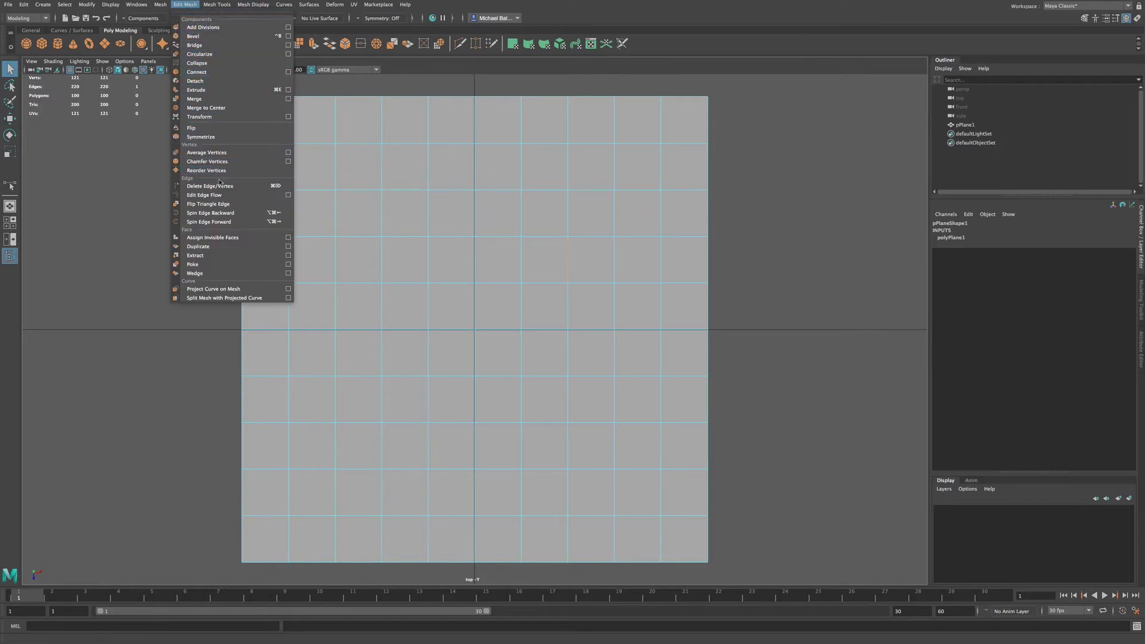
click(221, 214)
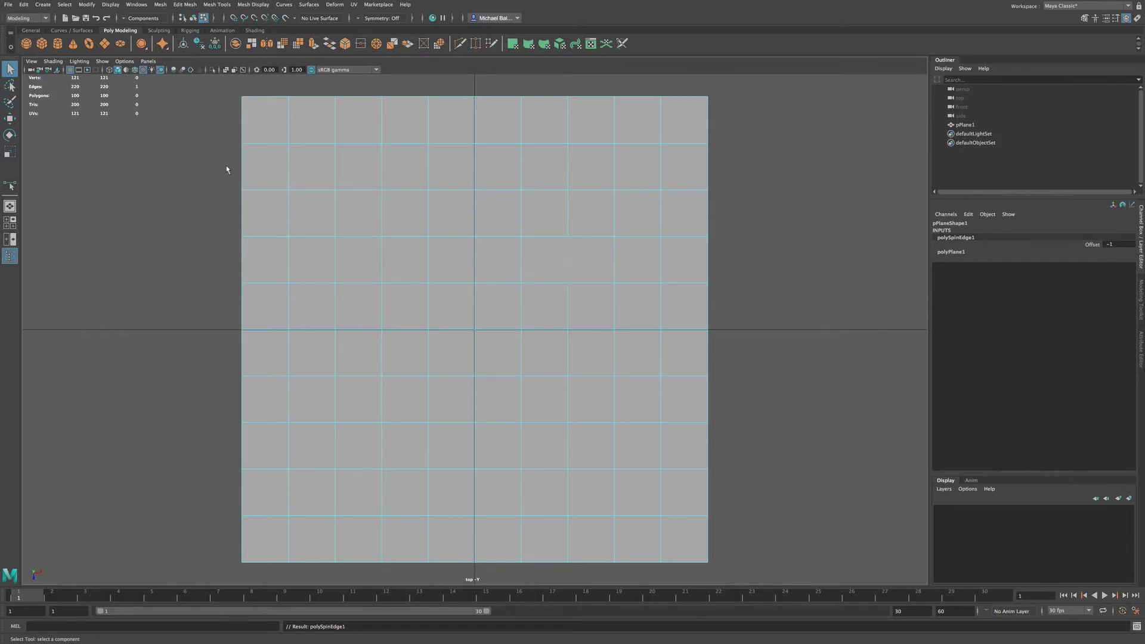
key(ctrl+z)
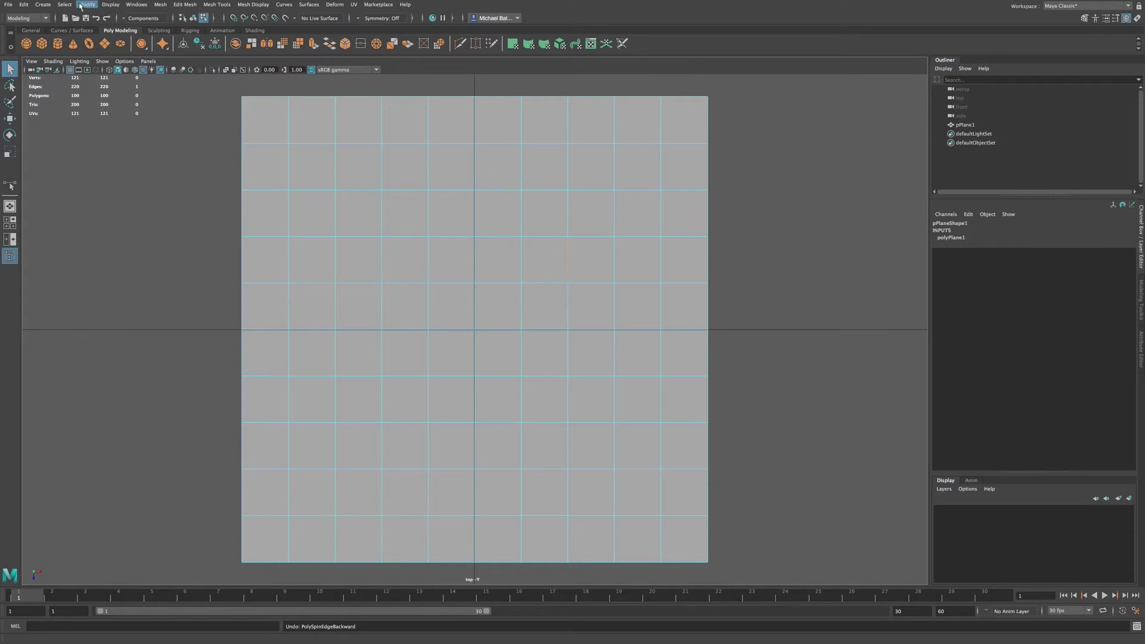
click(178, 5)
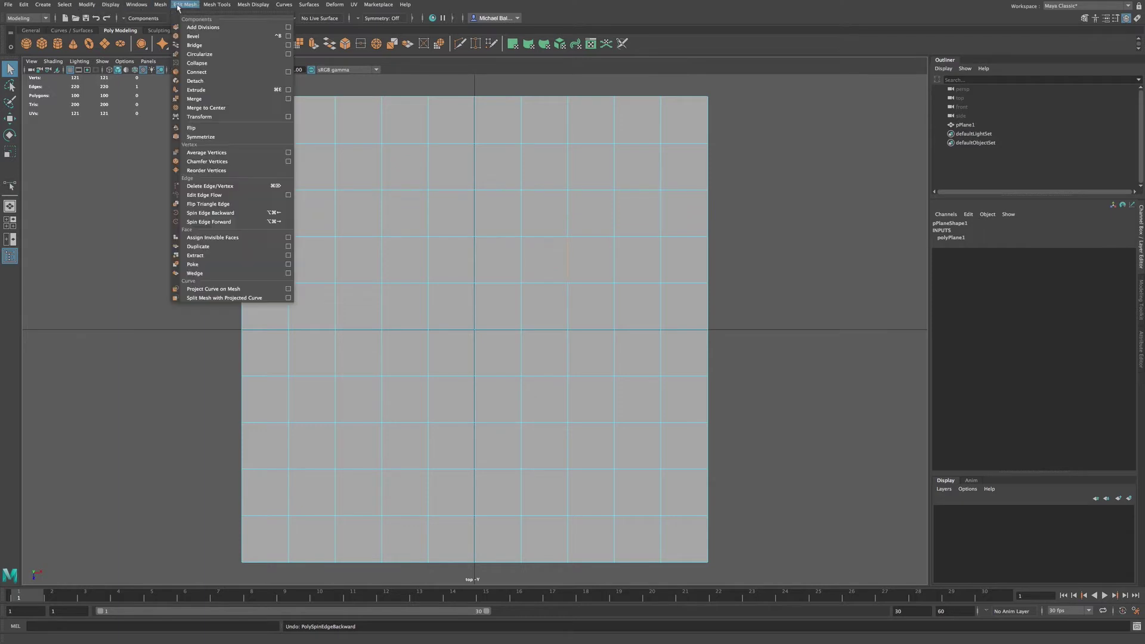
click(221, 222)
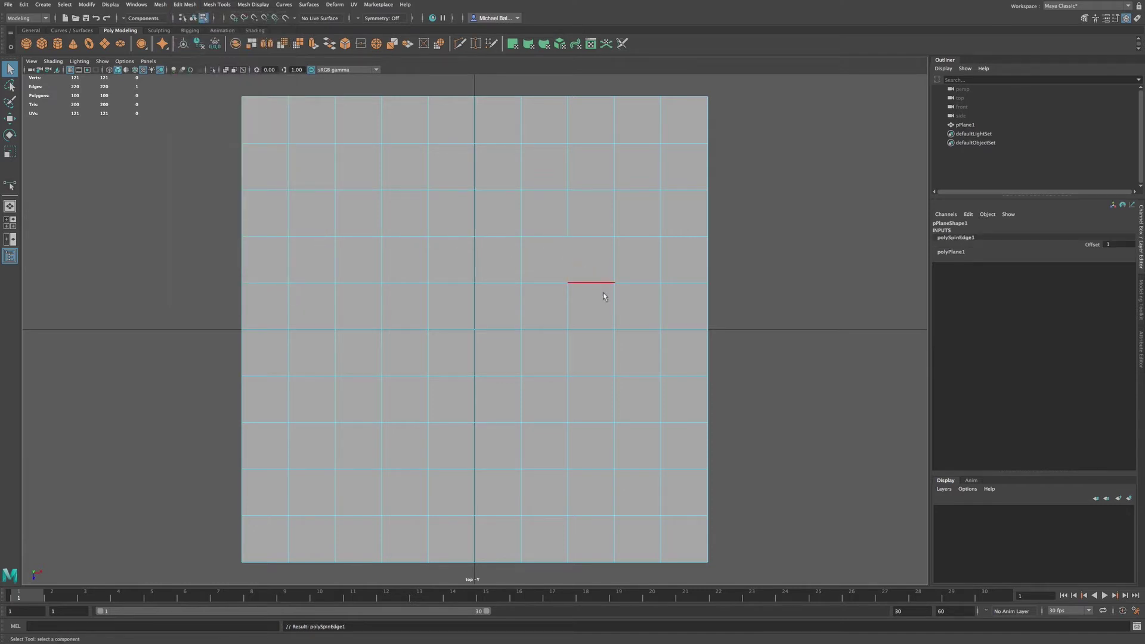
key(ctrl+z)
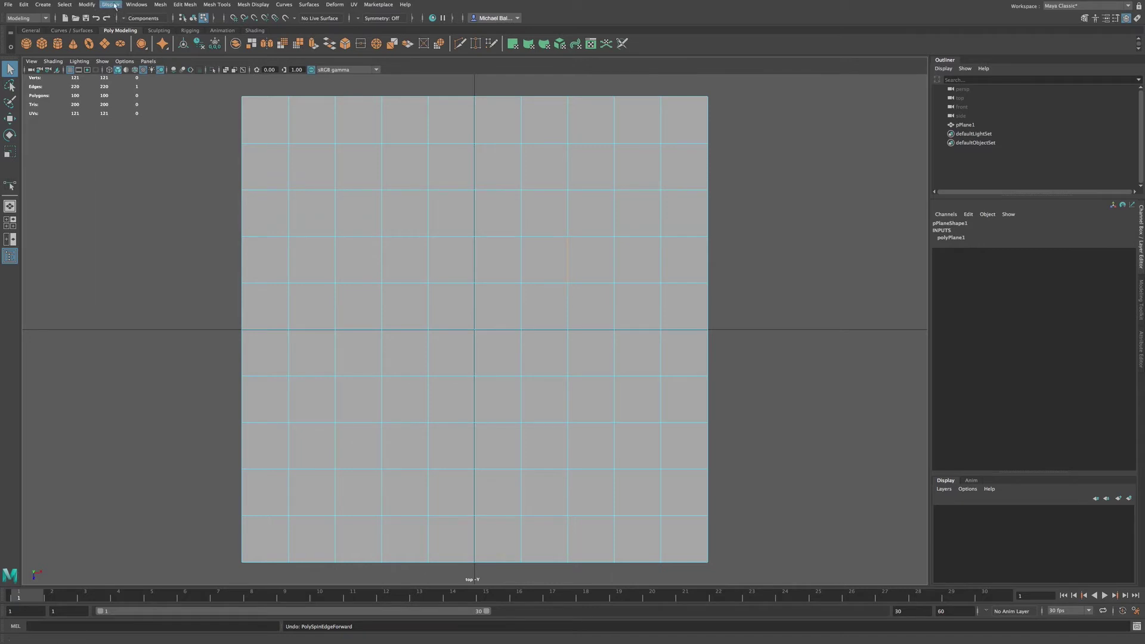
click(179, 6)
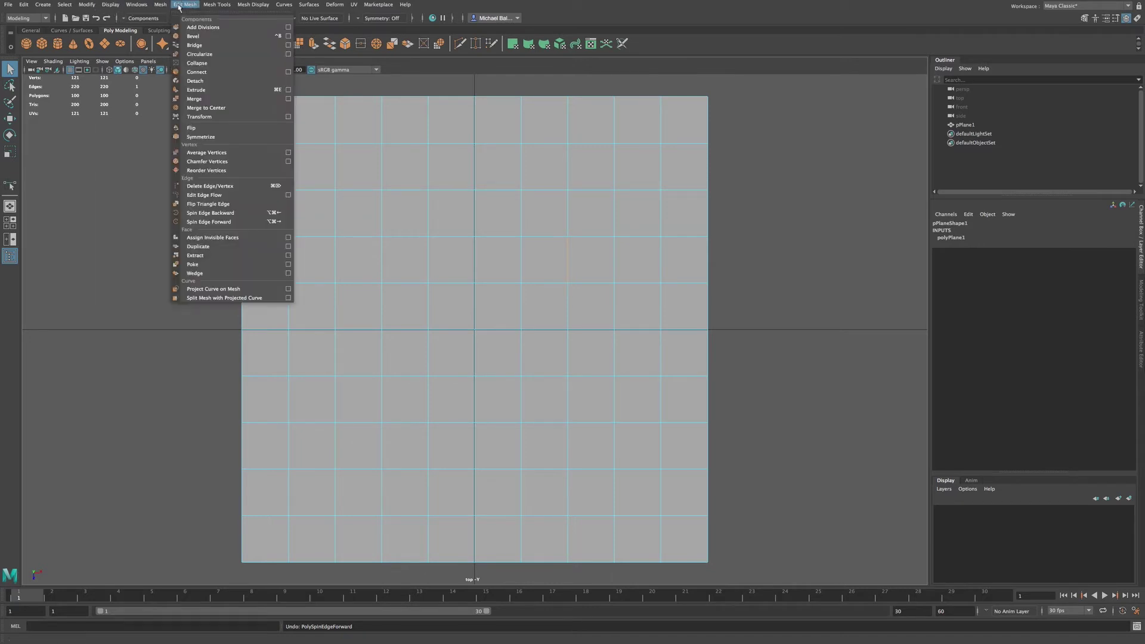
click(224, 214)
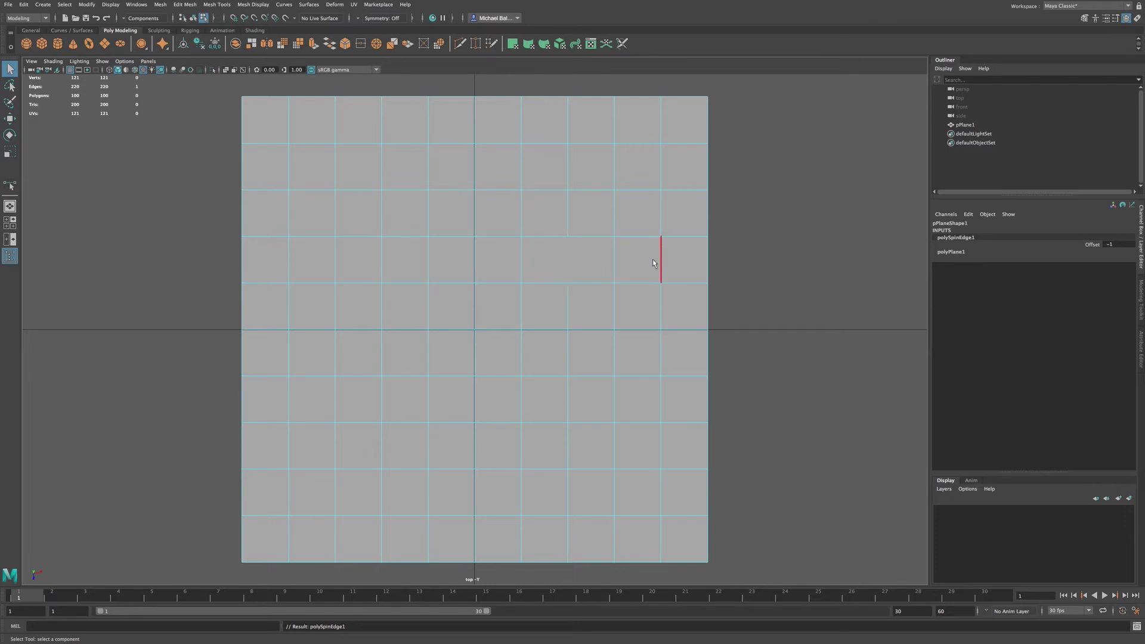
Step: Spin a second edge near the centre backward, then select a vertex beside the spun edges
click(519, 358)
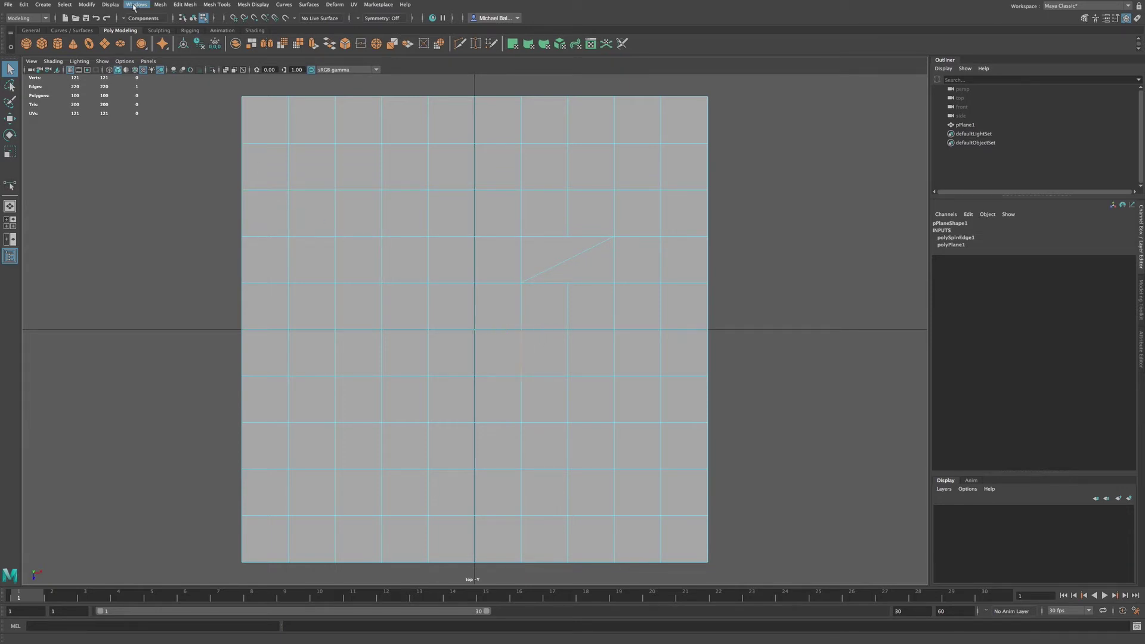
click(174, 5)
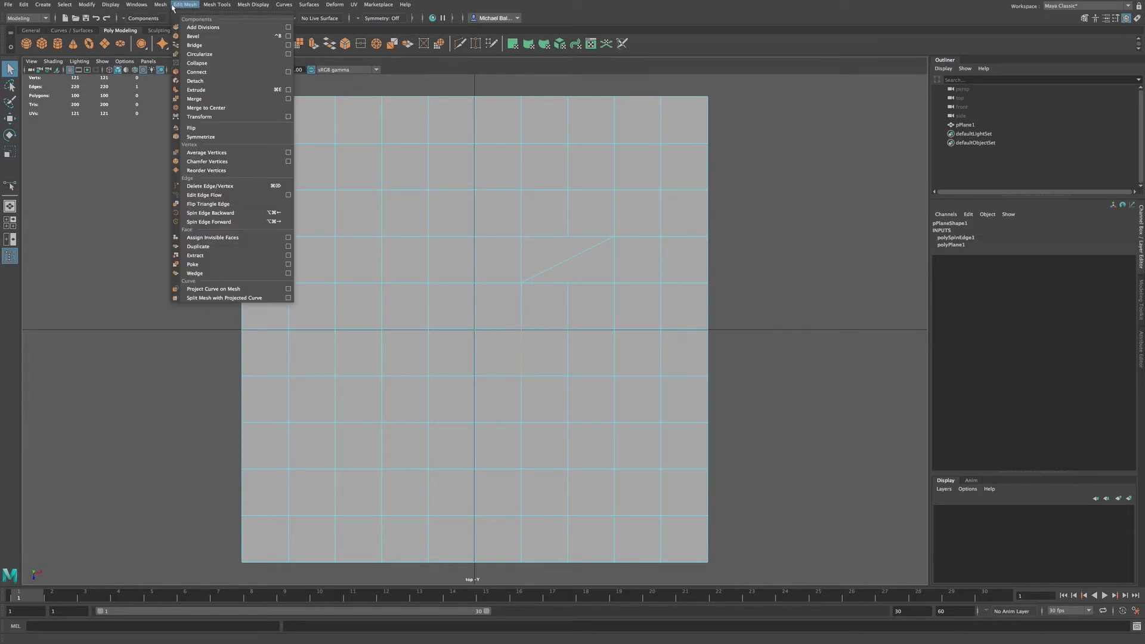
click(213, 214)
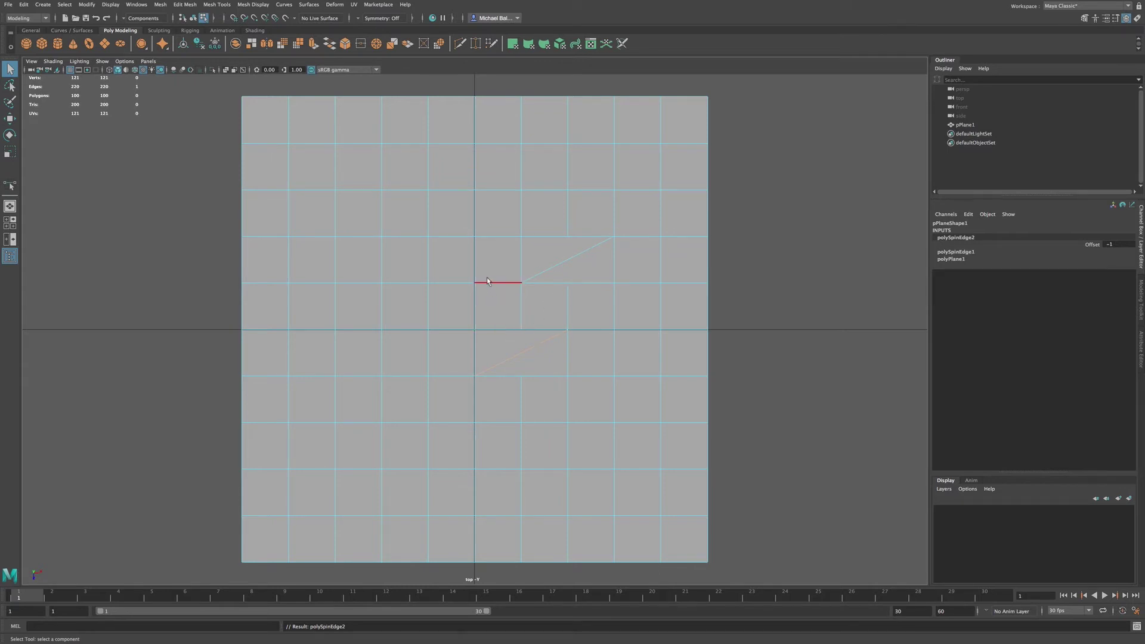
right_drag(484, 280, 452, 284)
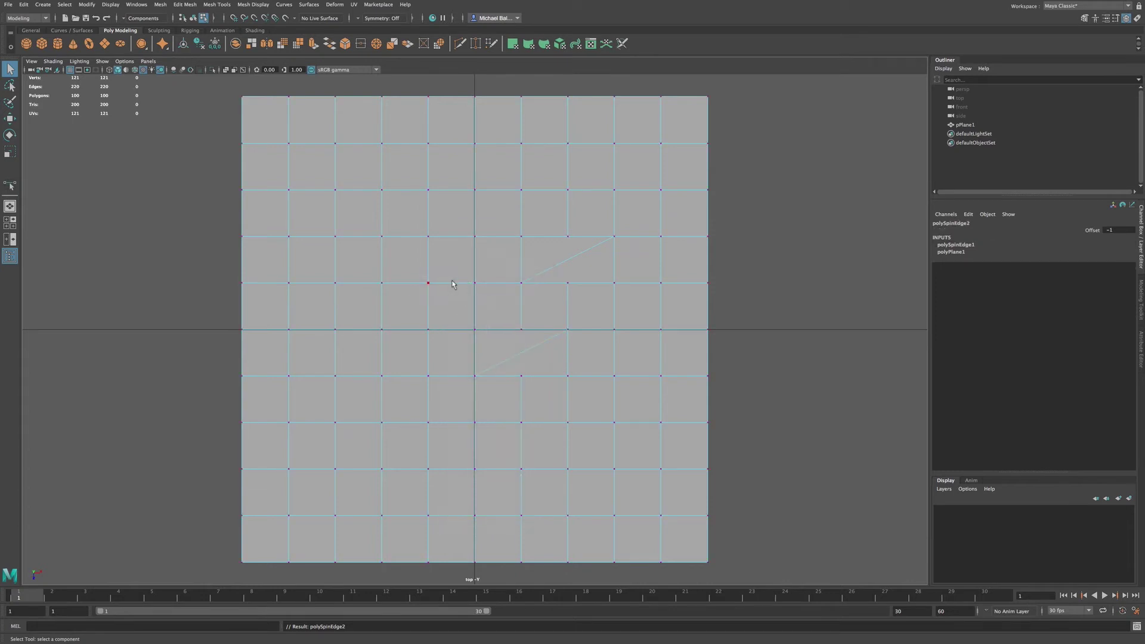
click(569, 283)
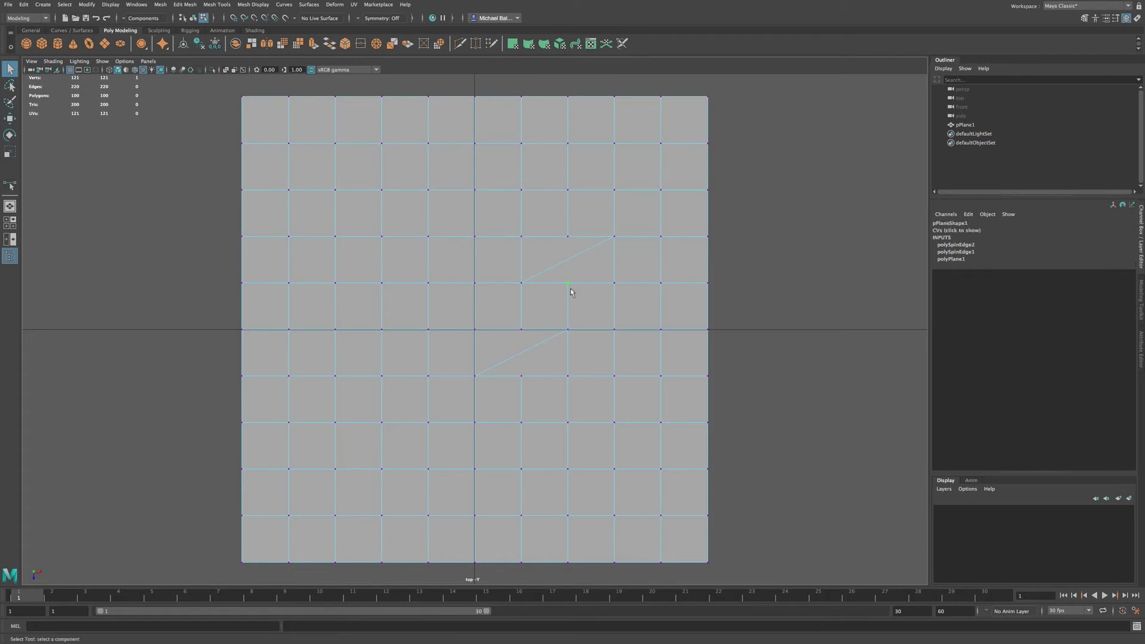
Step: Move four vertices around the spun edges to even out the diagonal edge flow
key(w)
drag(597, 253, 599, 272)
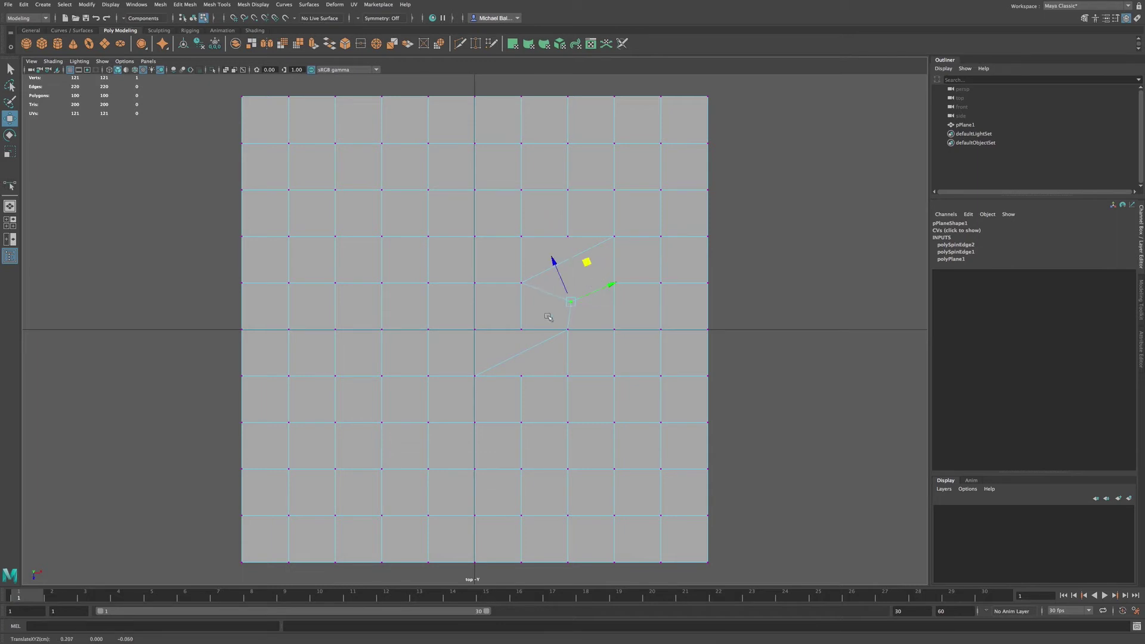
click(520, 329)
drag(491, 301, 481, 290)
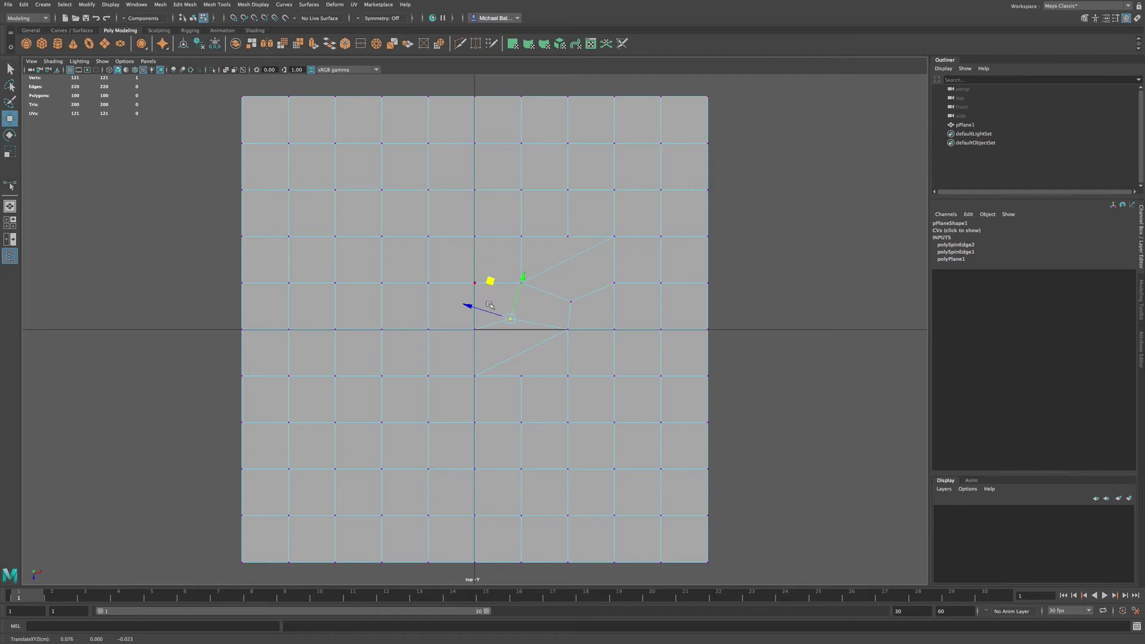
click(567, 330)
drag(540, 299, 534, 312)
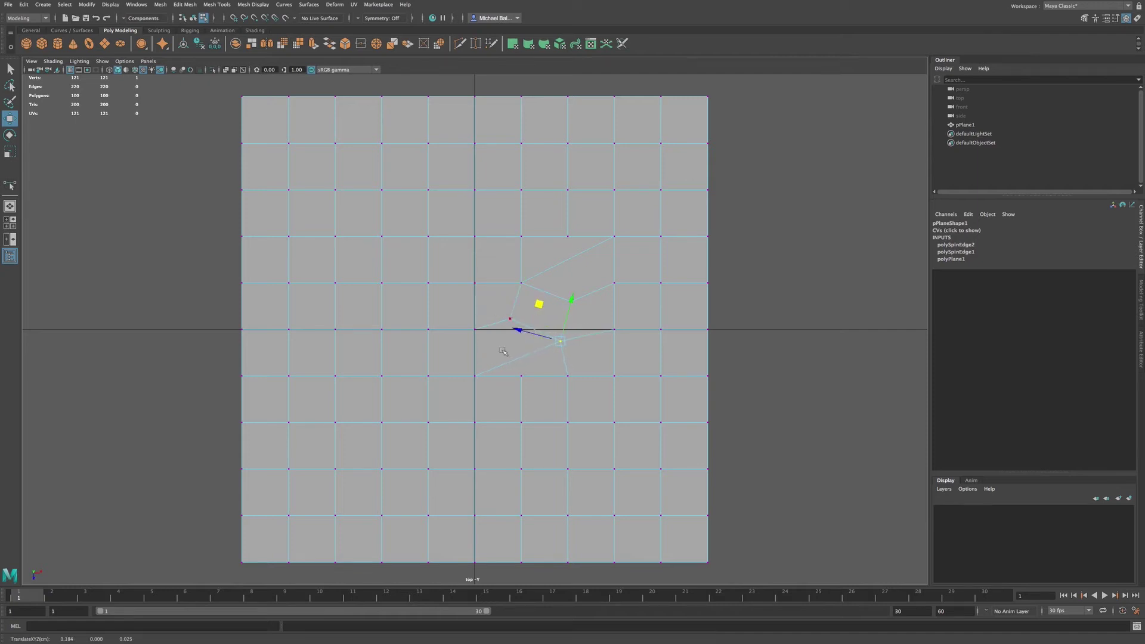
click(520, 378)
drag(550, 352, 551, 373)
Step: Shift the upper vertex up and to the left, fine-tuning its final position
drag(556, 232, 529, 199)
drag(532, 193, 529, 188)
mouse_move(538, 183)
mouse_down()
mouse_move(551, 186)
mouse_move(538, 186)
mouse_up()
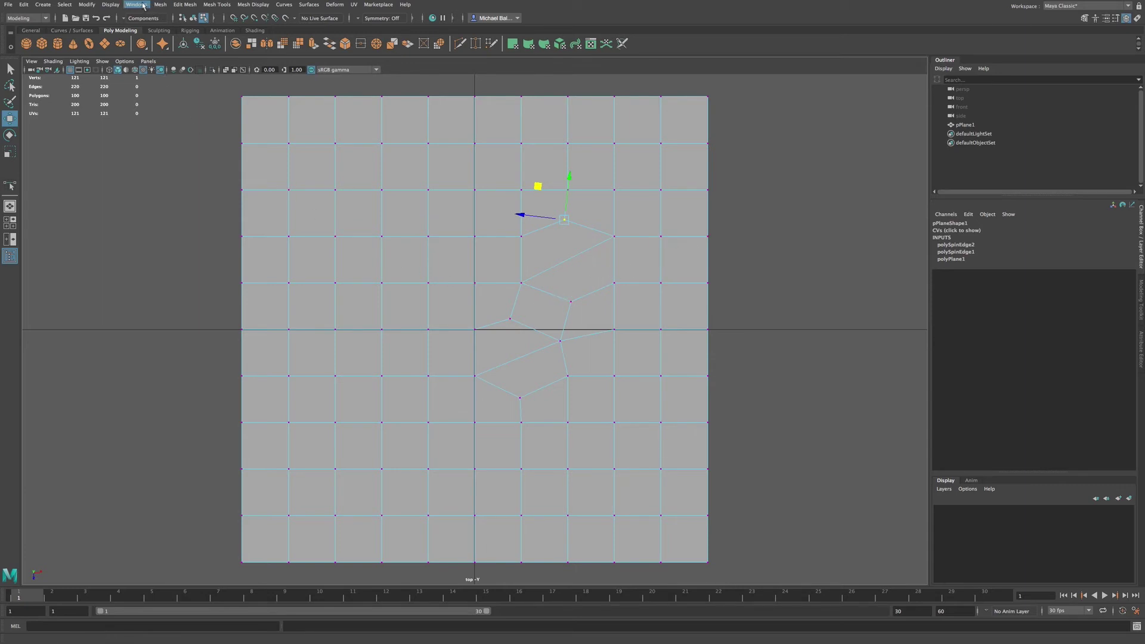
click(185, 4)
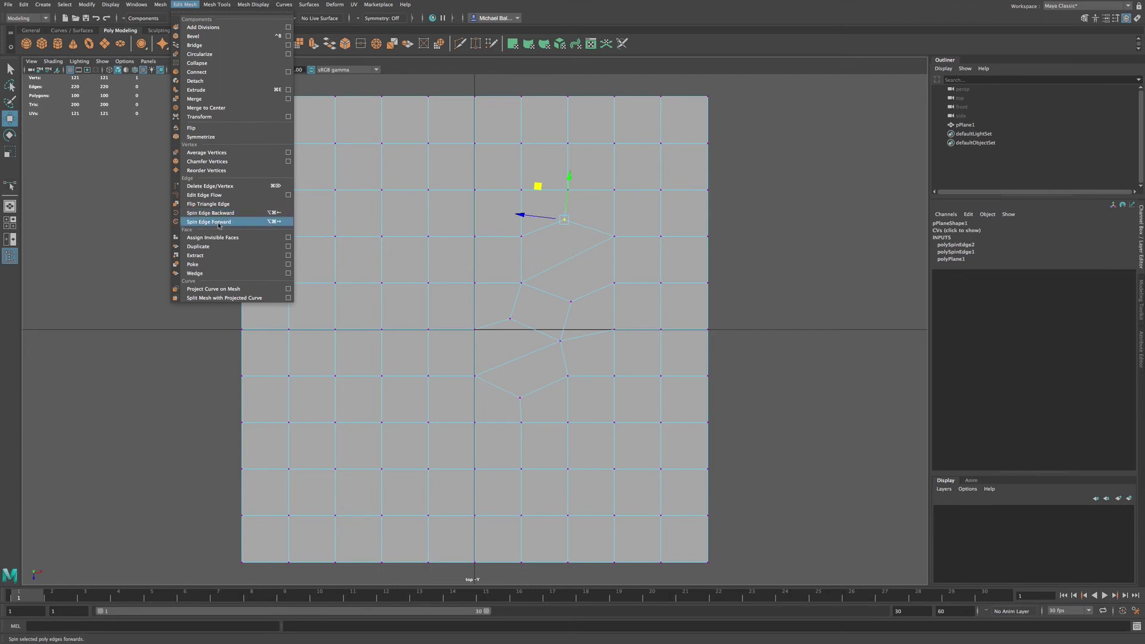
click(561, 269)
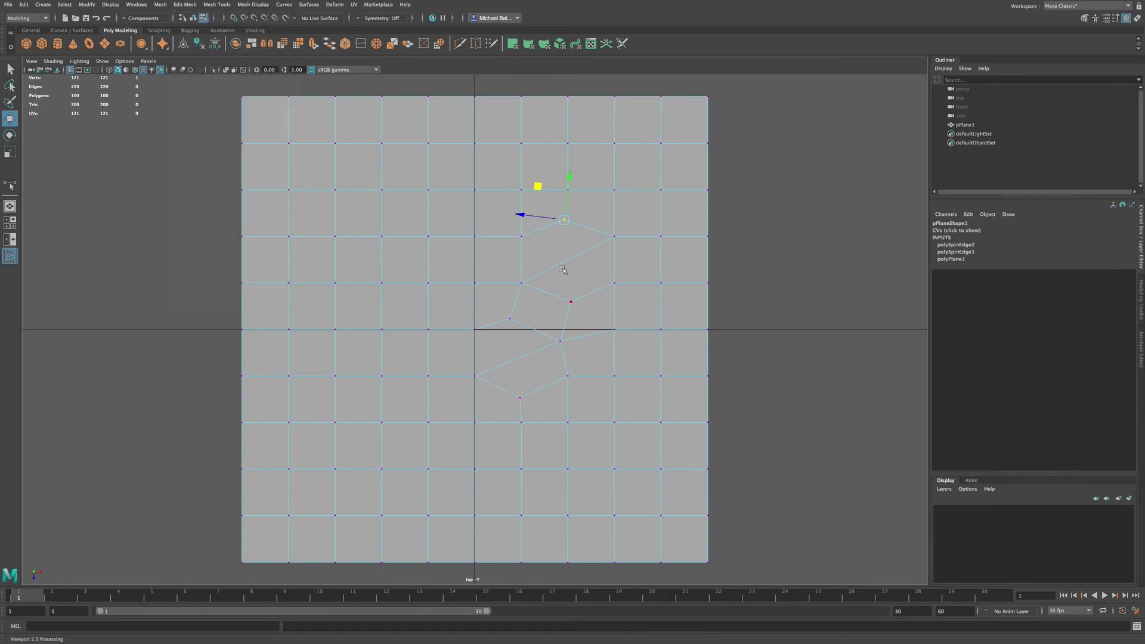
right_click(524, 307)
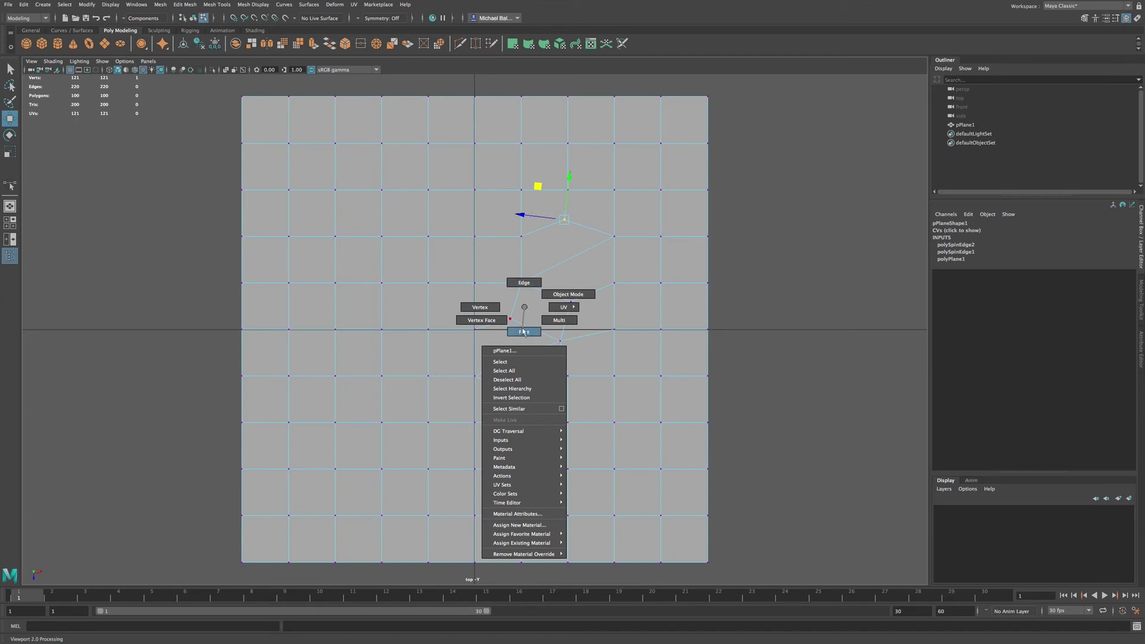
Step: Switch to face selection with the Select Tool, picking faces at the plane's right edge
click(524, 332)
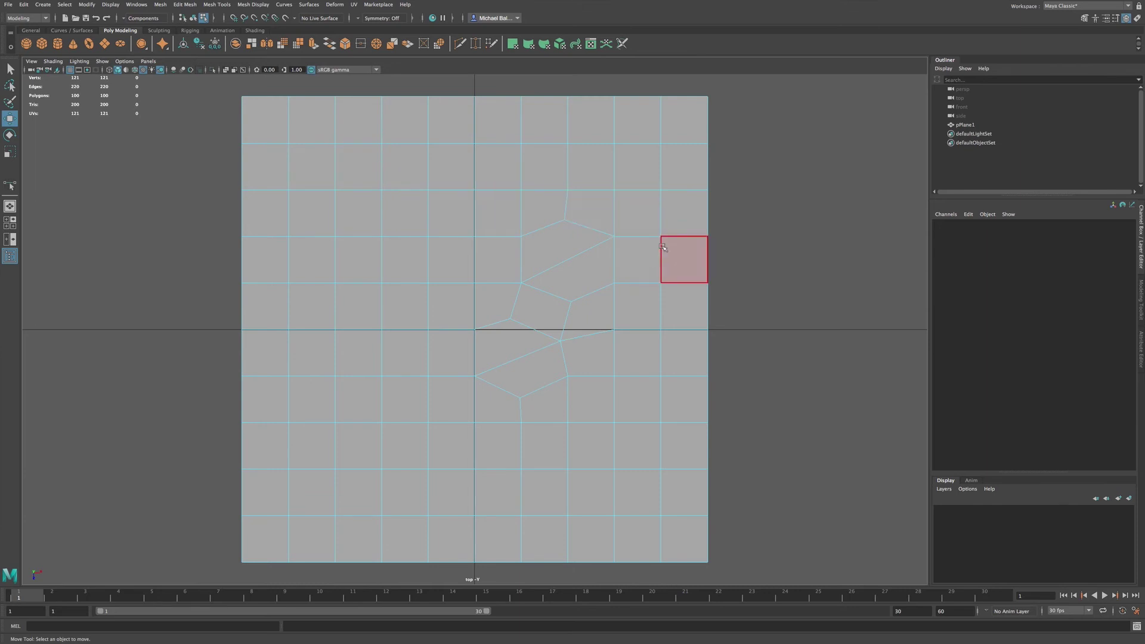
click(678, 266)
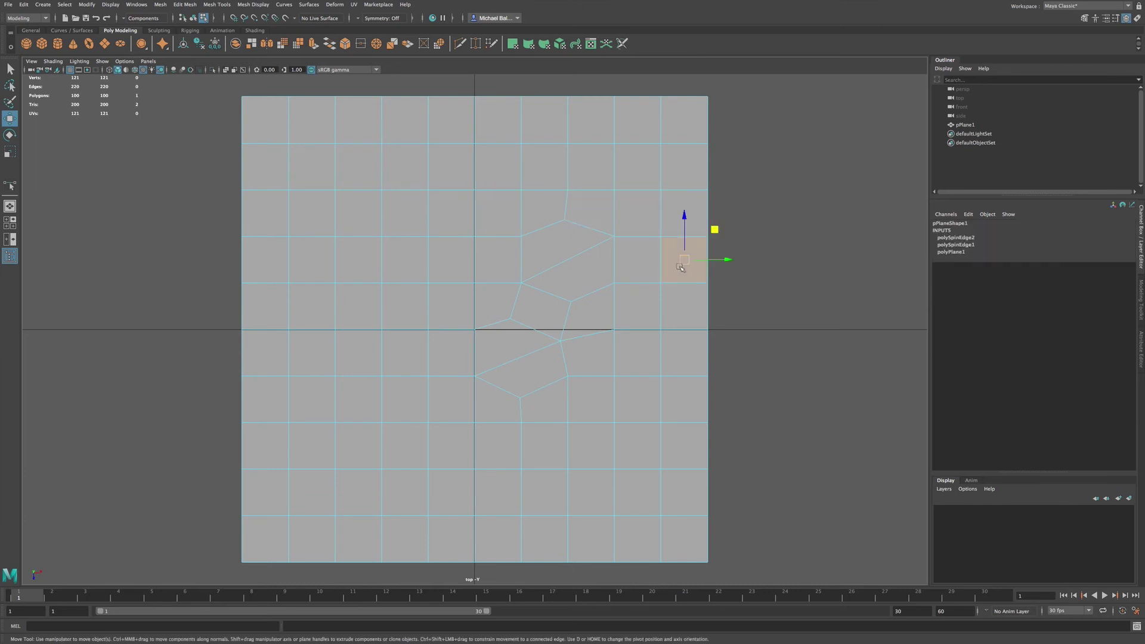
double_click(647, 266)
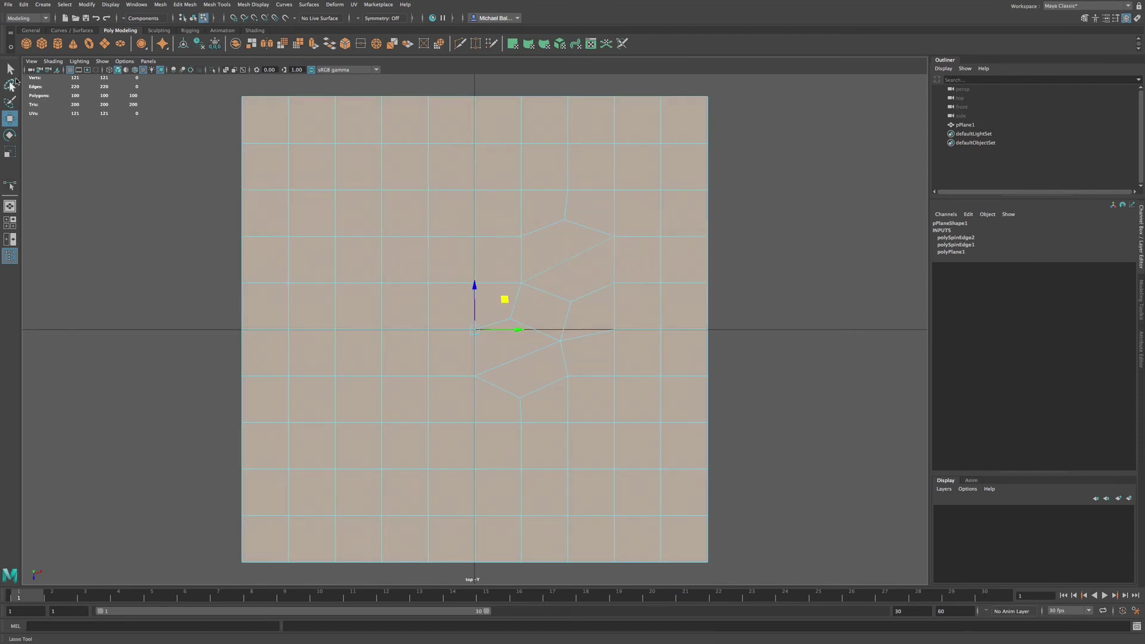
click(11, 69)
Step: Select the face loop from the right edge through the twisted faces, adding the upper-right faces
click(653, 257)
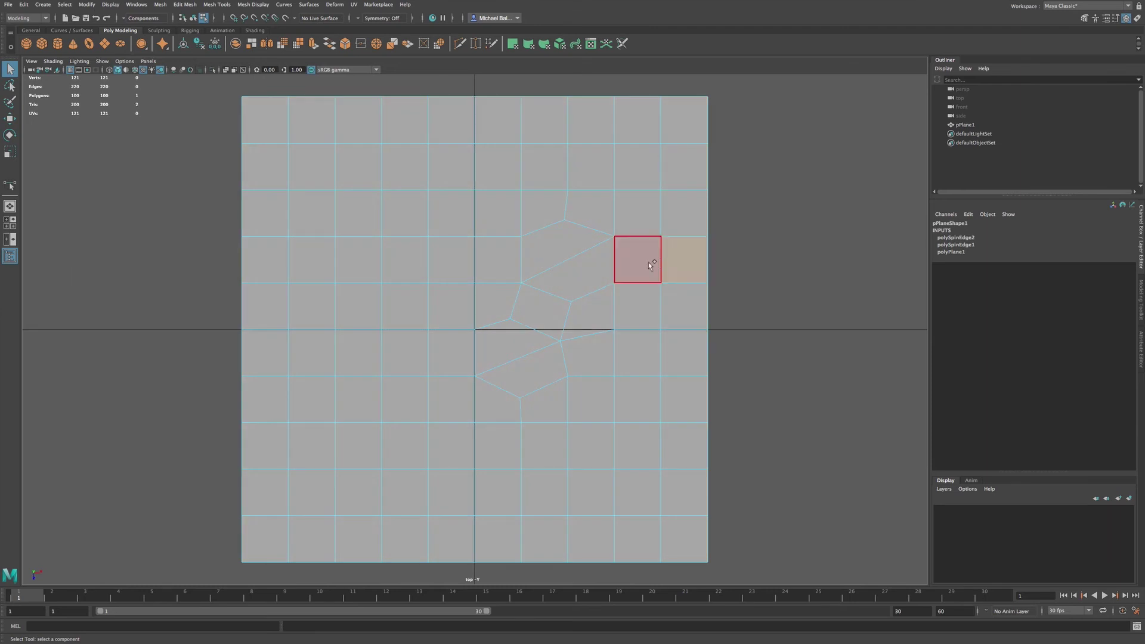
shift+double_click(648, 263)
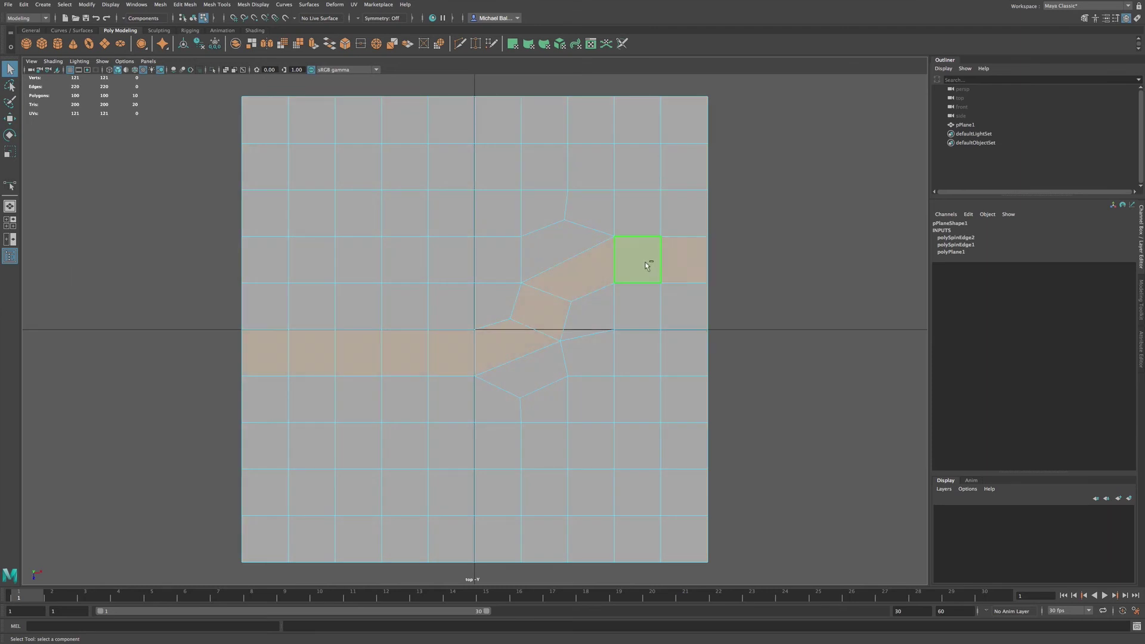
click(683, 266)
shift+click(641, 263)
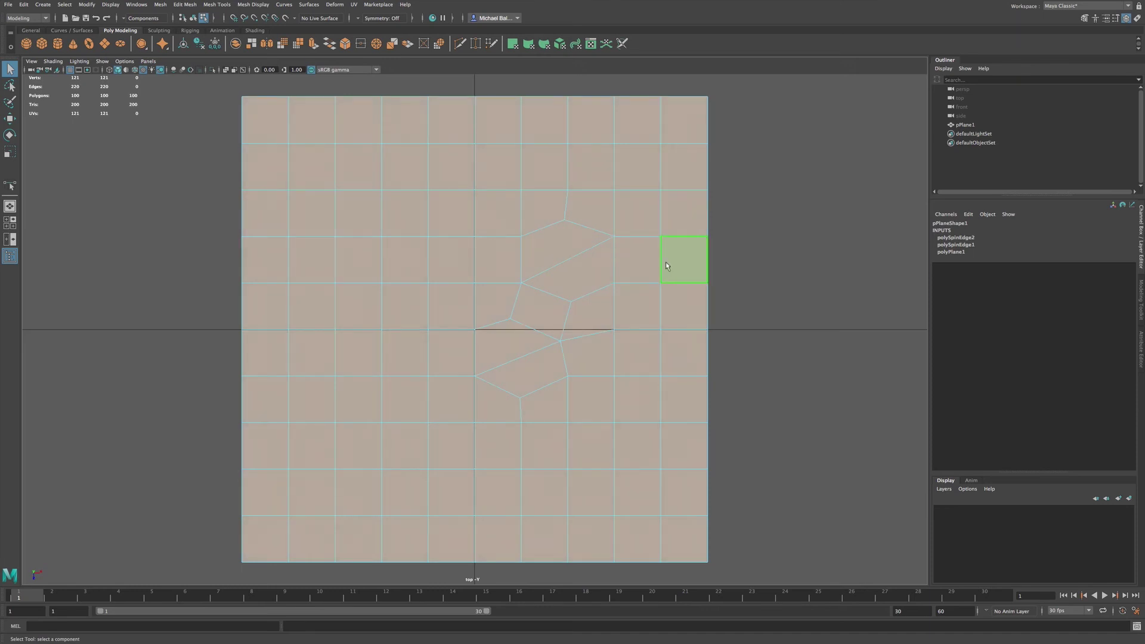
shift+double_click(647, 264)
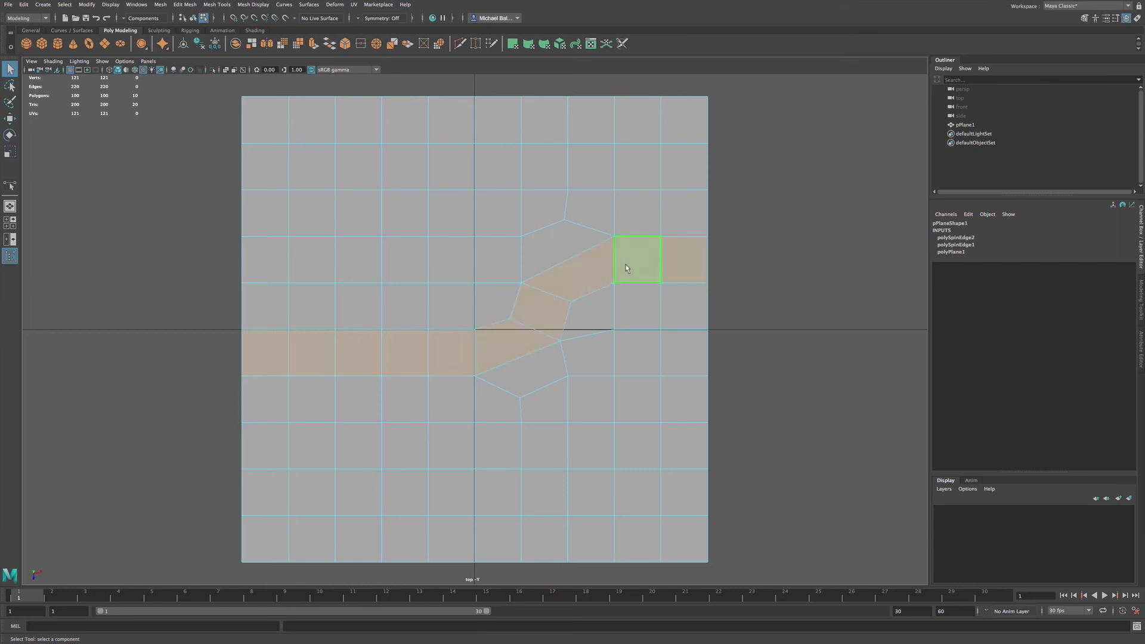
shift+click(707, 264)
shift+click(560, 290)
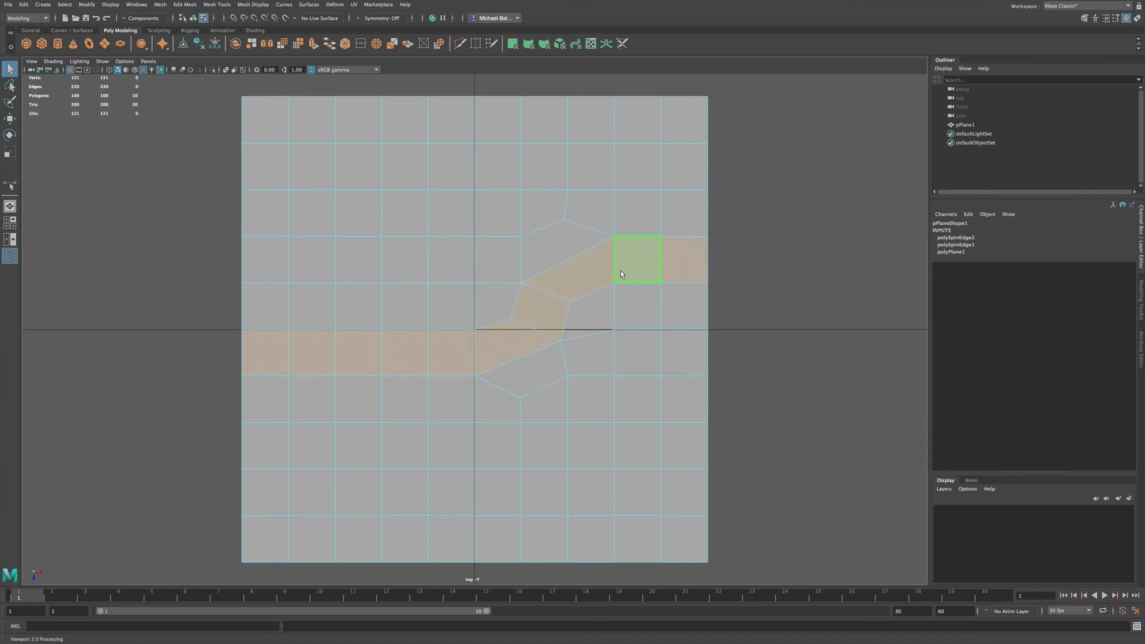